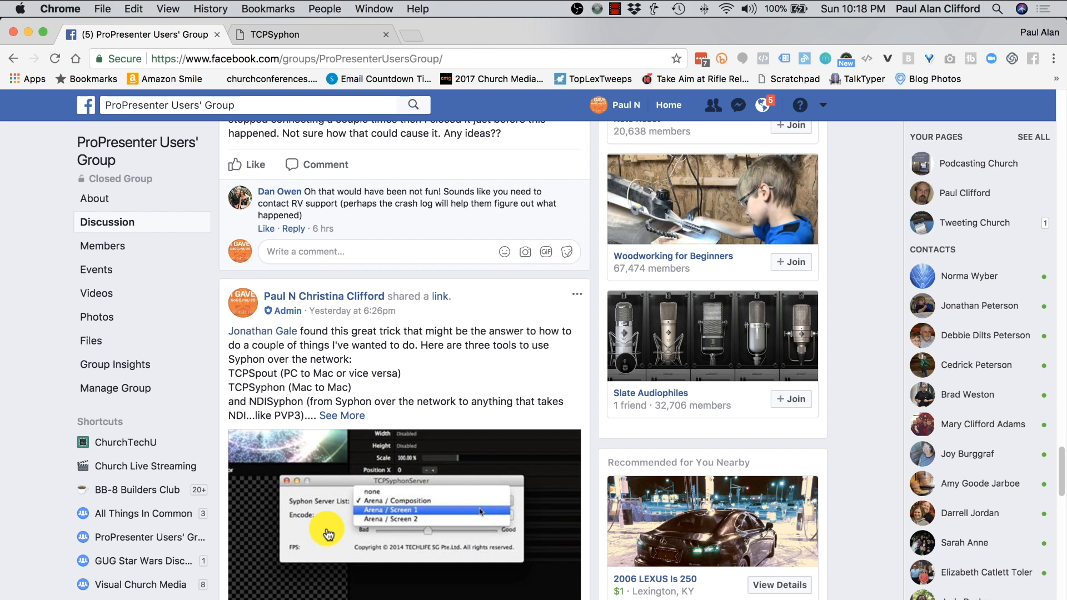
# Close the Facebook group page and download the latest TCPSyphon version from the Download section of its website
pyautogui.scroll(-2, 325, 522)
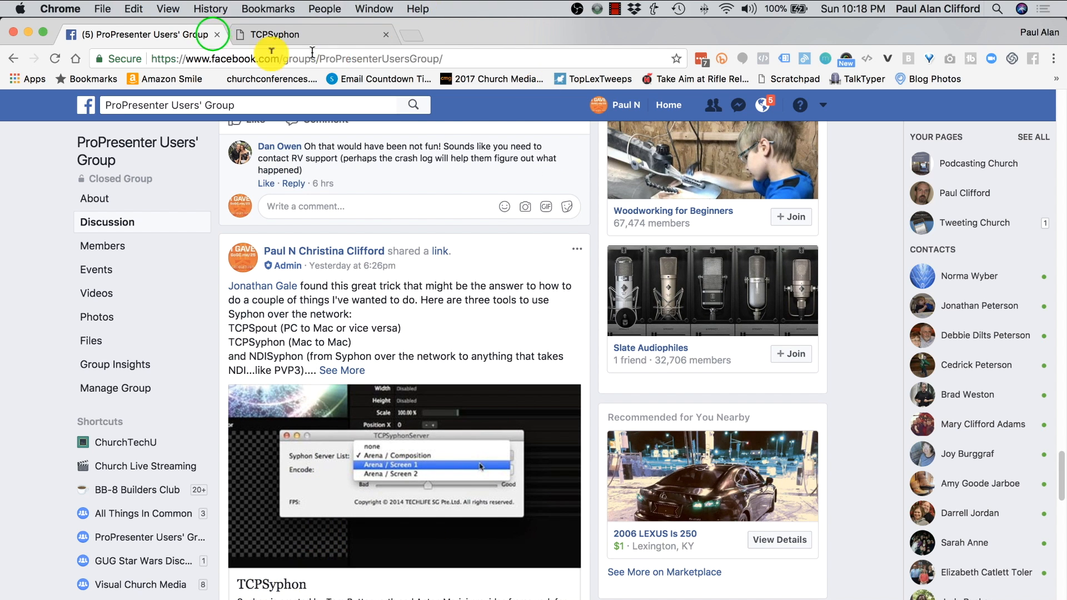
pyautogui.click(216, 34)
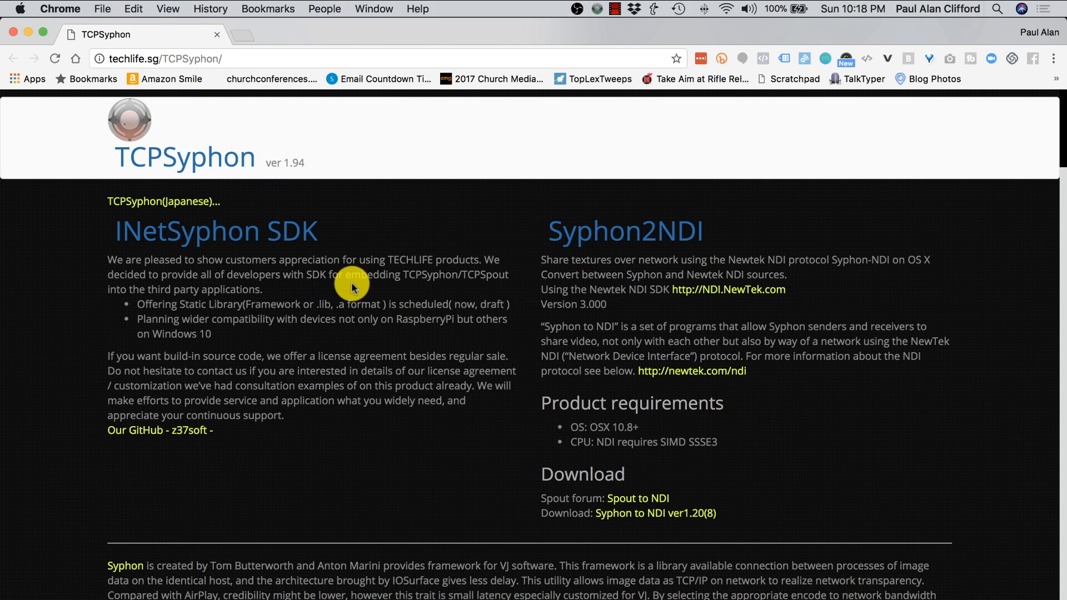
pyautogui.scroll(-3, 351, 286)
pyautogui.scroll(1, 352, 281)
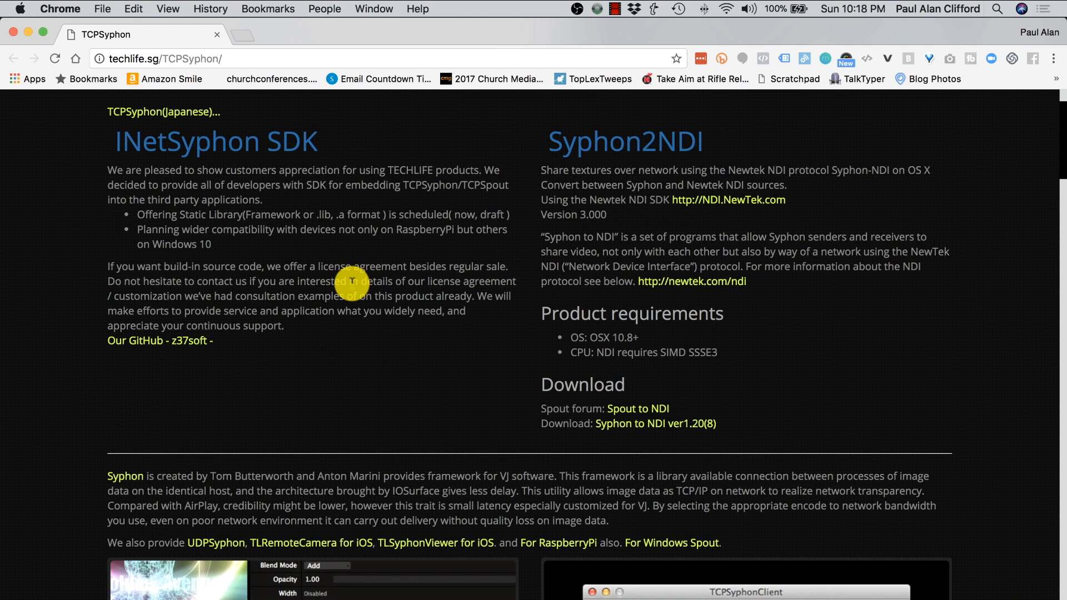
pyautogui.scroll(-1, 352, 281)
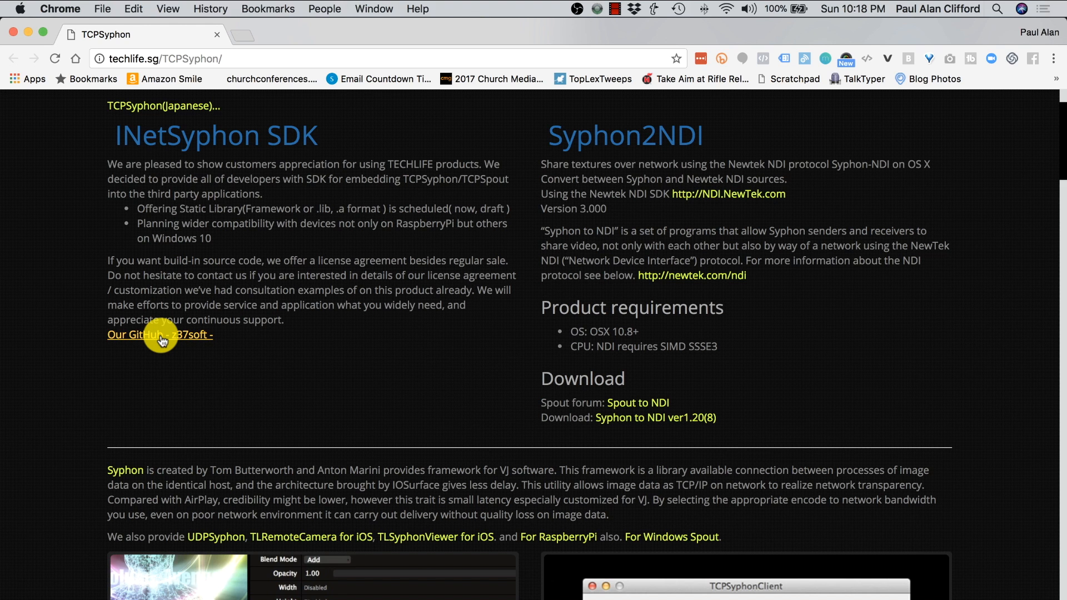
pyautogui.scroll(-5, 162, 340)
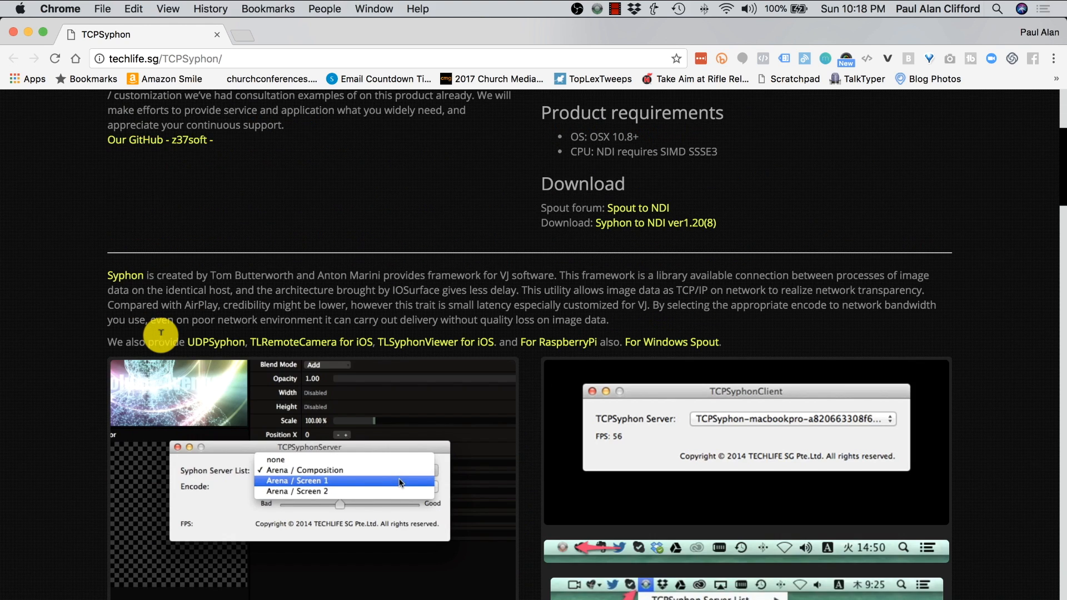
pyautogui.scroll(-1, 162, 333)
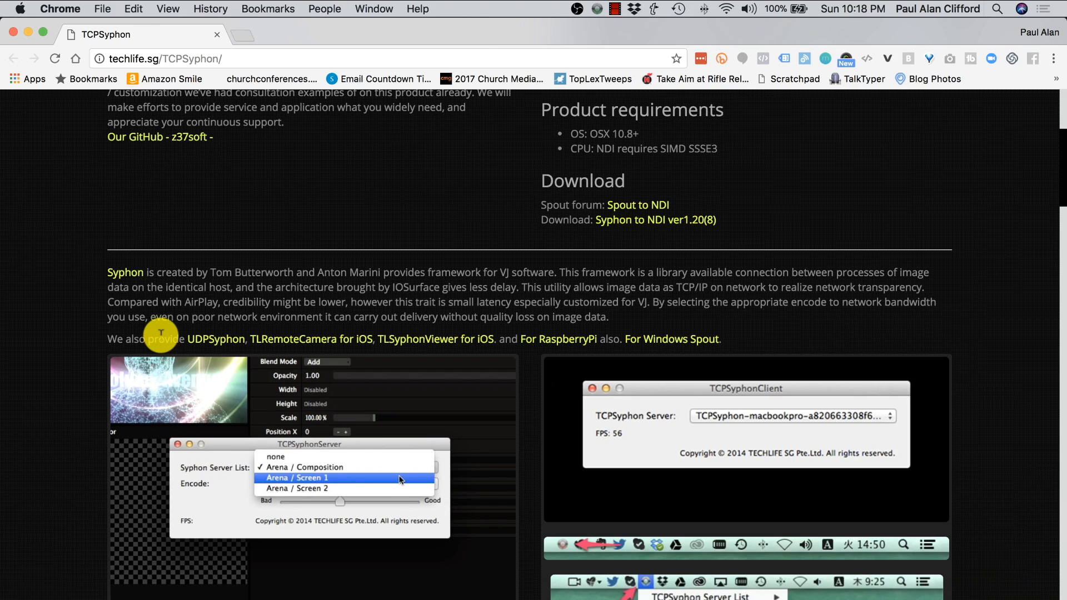
pyautogui.scroll(-20, 161, 333)
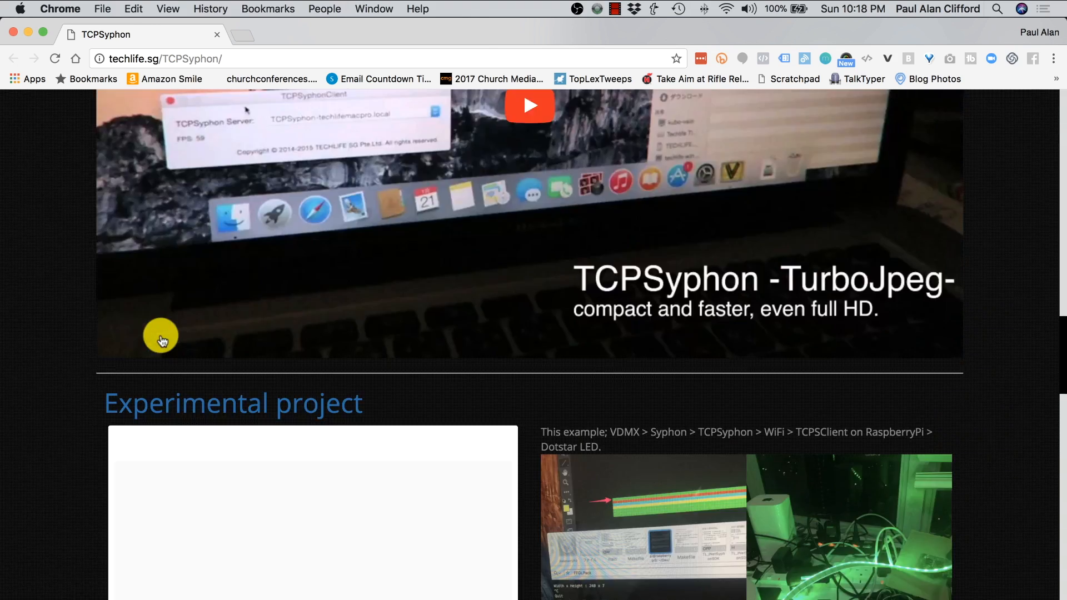
pyautogui.scroll(-15, 162, 341)
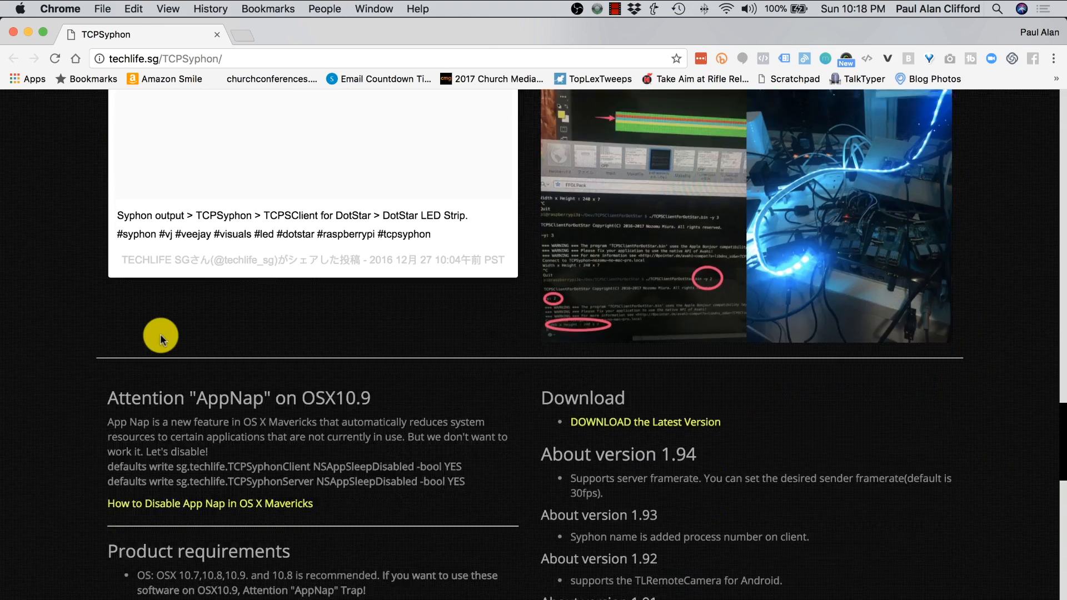
pyautogui.scroll(-3, 160, 336)
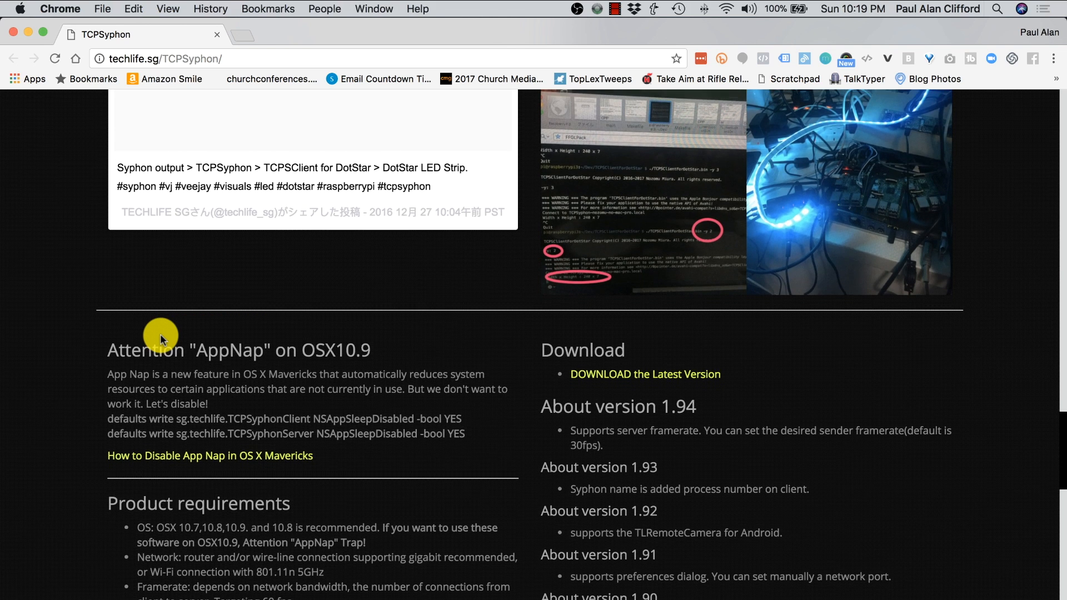
pyautogui.scroll(-5, 160, 334)
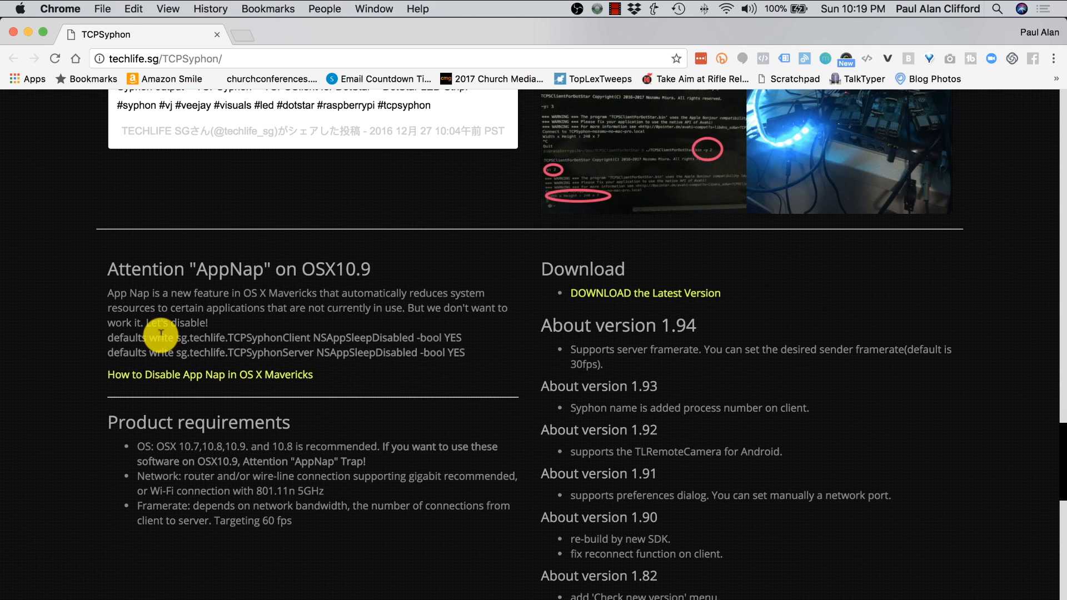
pyautogui.click(642, 294)
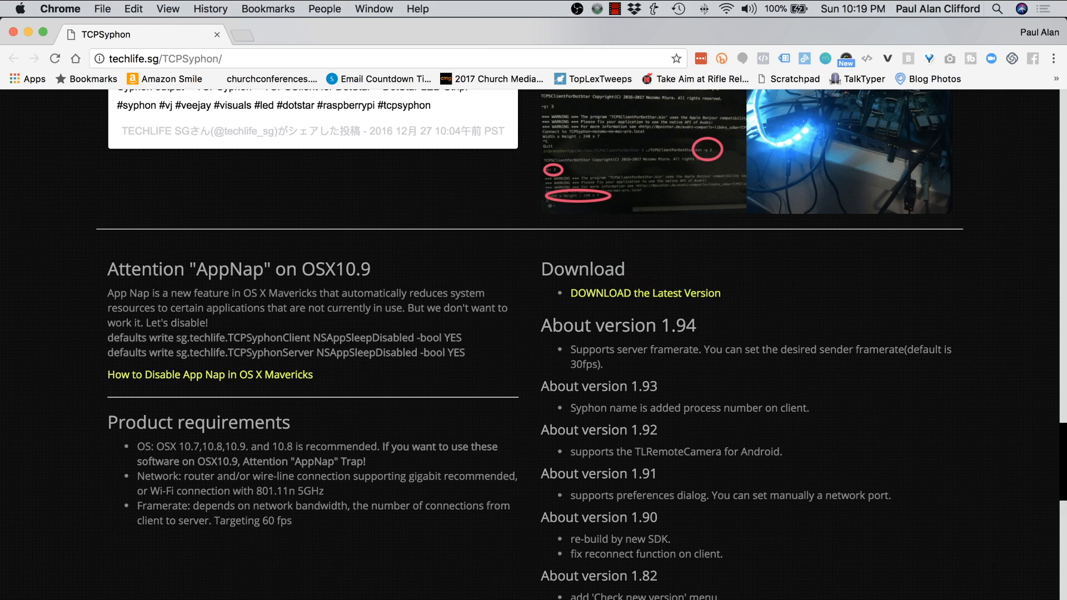
# Minimize the browser, view the TCPSyphon applications in Finder's search results, and return to OBS Studio
pyautogui.click(28, 34)
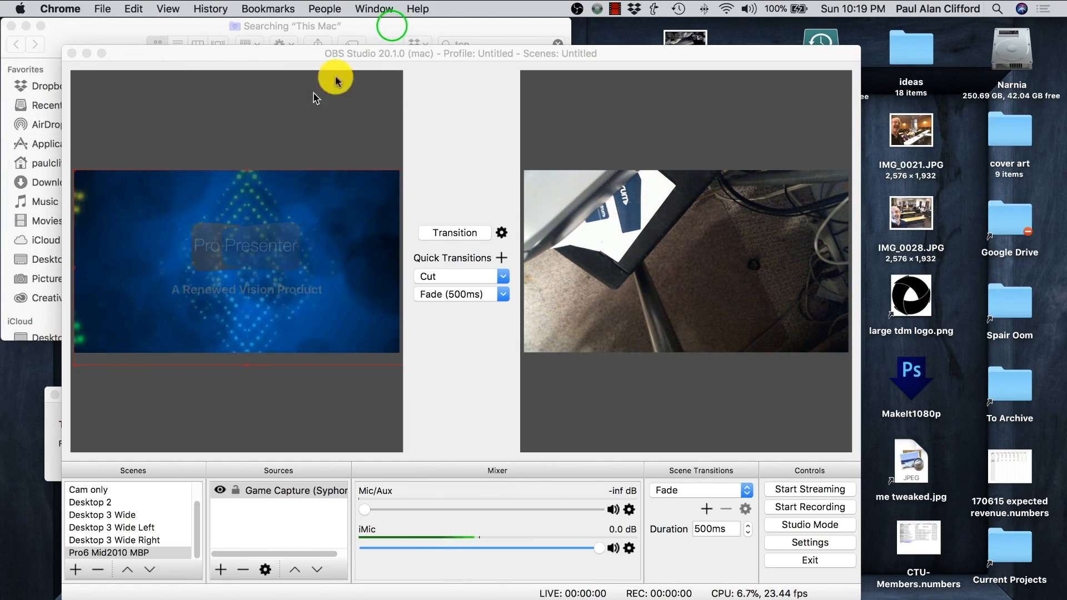
pyautogui.click(391, 27)
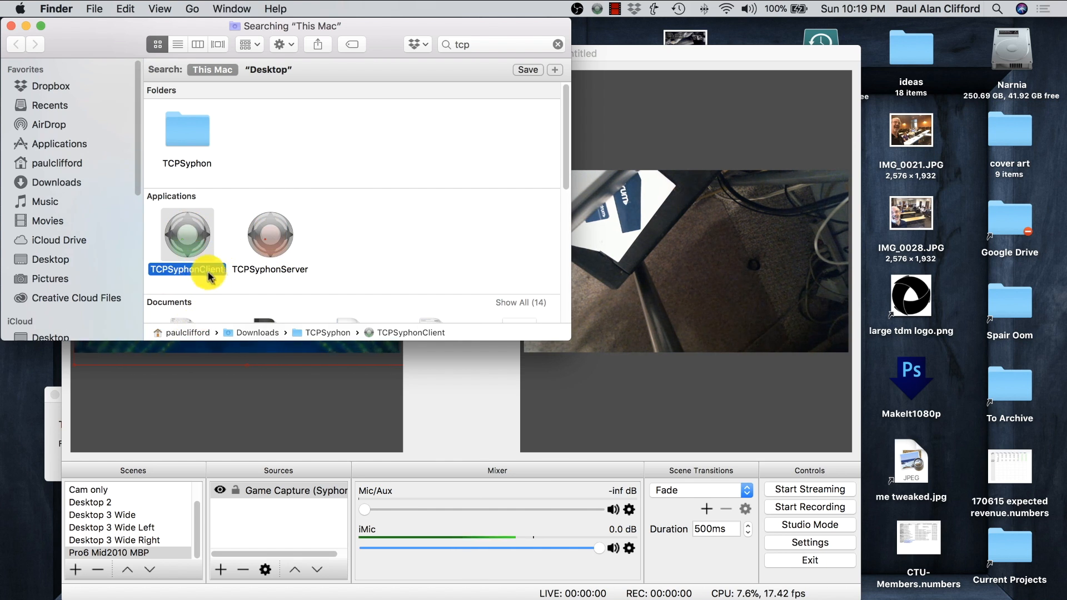
pyautogui.click(623, 50)
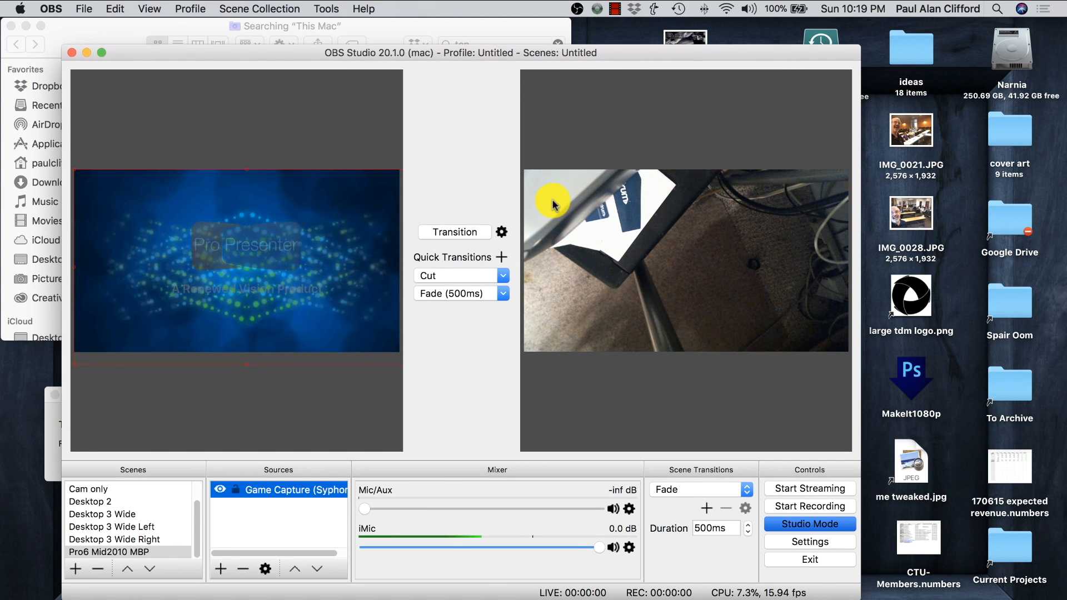
# Check which applications are currently running on this Mac
pyautogui.press('super+Tab')
pyautogui.press('super+Tab')
pyautogui.press('super+Tab')
pyautogui.press('super+Tab')
pyautogui.press('super+Tab')
pyautogui.press('super+Tab')
pyautogui.press('super+Tab')
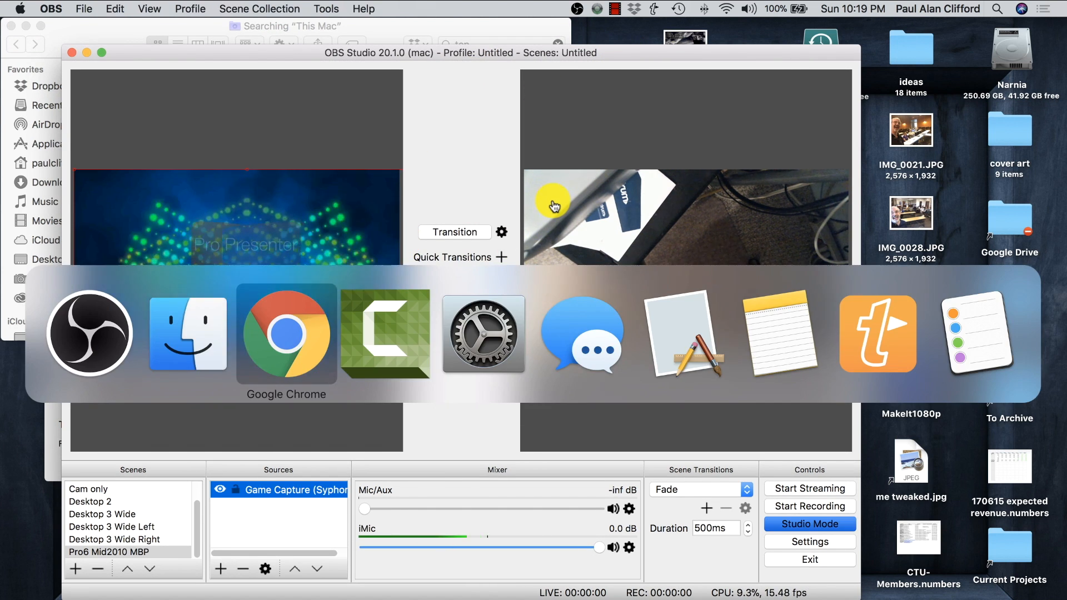
pyautogui.press('super+Tab')
pyautogui.press('super+Tab')
pyautogui.press('super+Tab')
pyautogui.press('super+Tab')
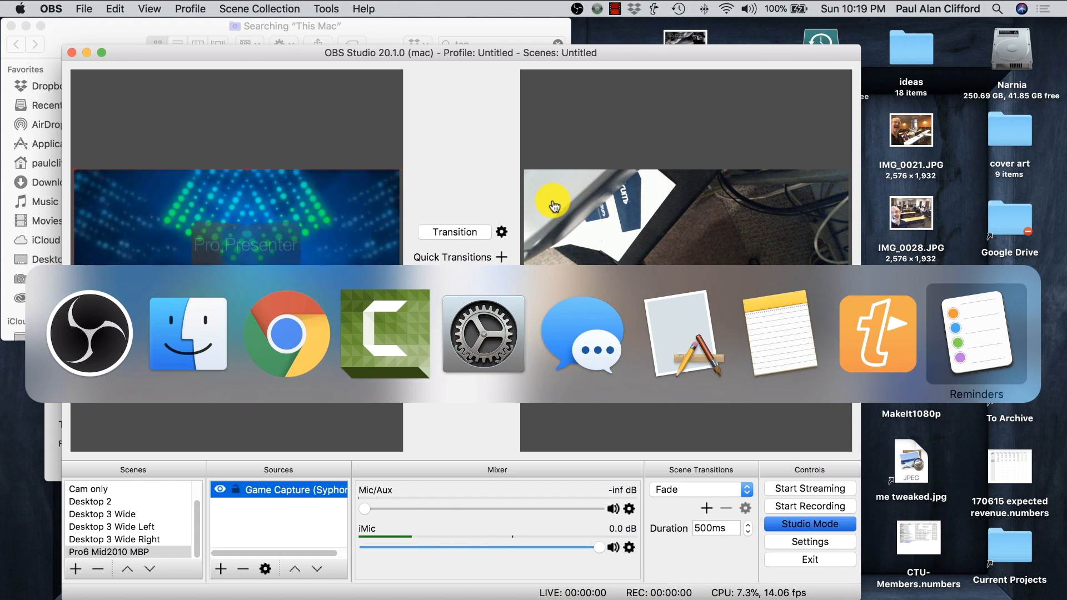
pyautogui.press('super+Tab')
pyautogui.press('super+Tab')
pyautogui.press('super+Tab')
pyautogui.press('super+Tab')
pyautogui.press('super+Tab')
pyautogui.press('super+Tab')
pyautogui.press('super+Tab')
pyautogui.press('super+Tab')
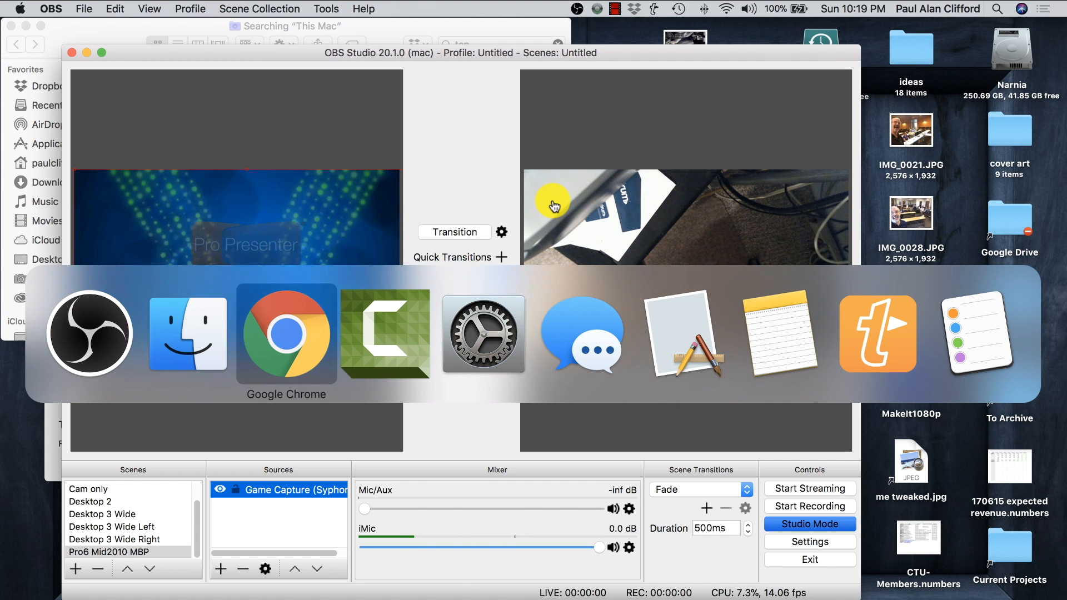
pyautogui.press('super+Tab')
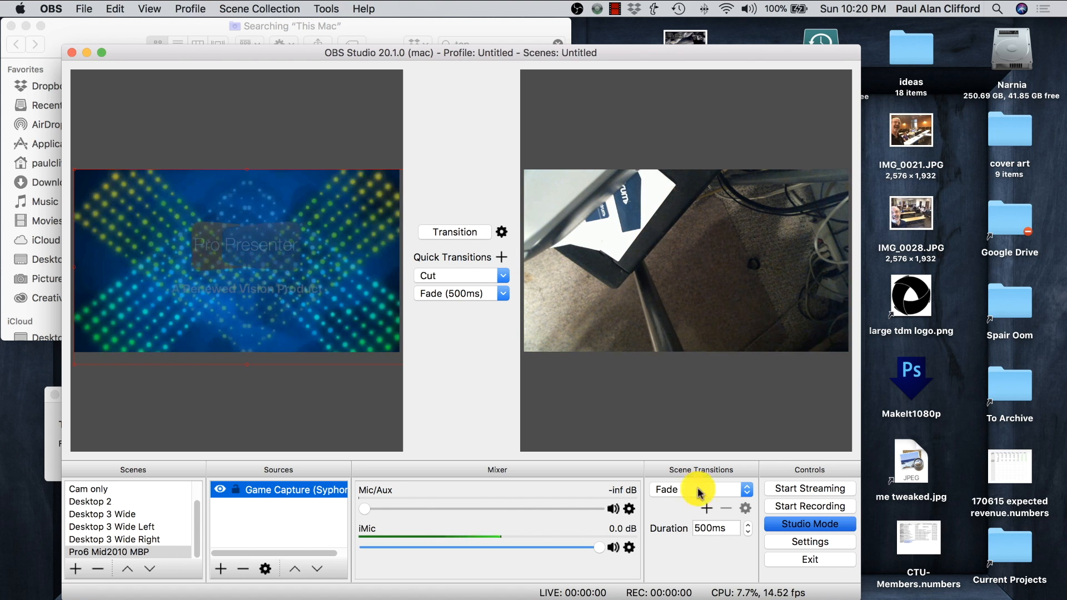
# Switch the live output between the Pro6 Mid2010 MBP and Cam only scenes using Fade and Cut, ending on Pro6 Mid2010 MBP
pyautogui.click(464, 233)
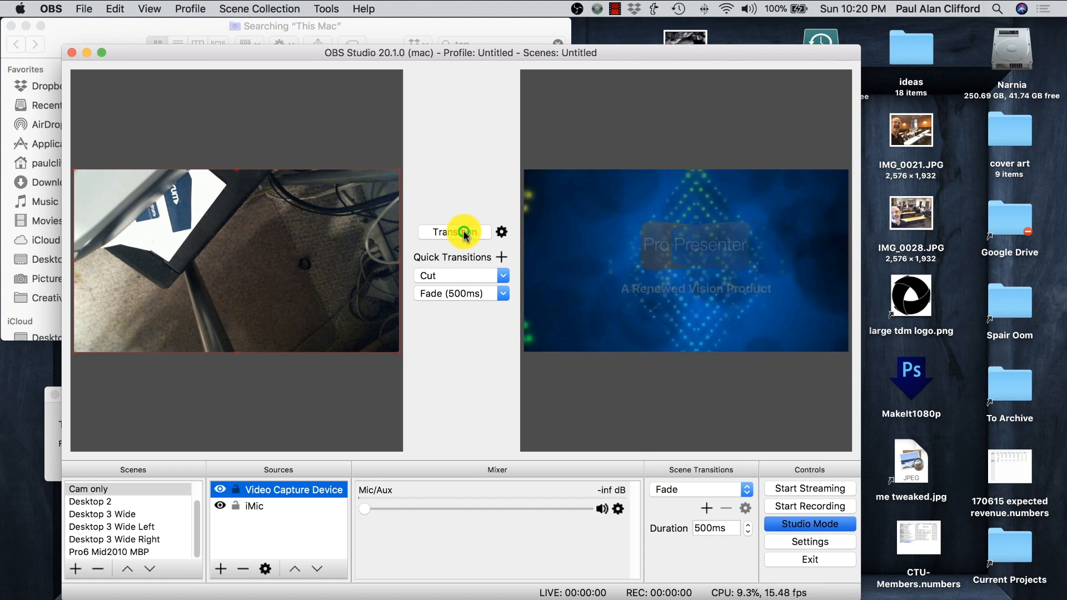
pyautogui.click(464, 233)
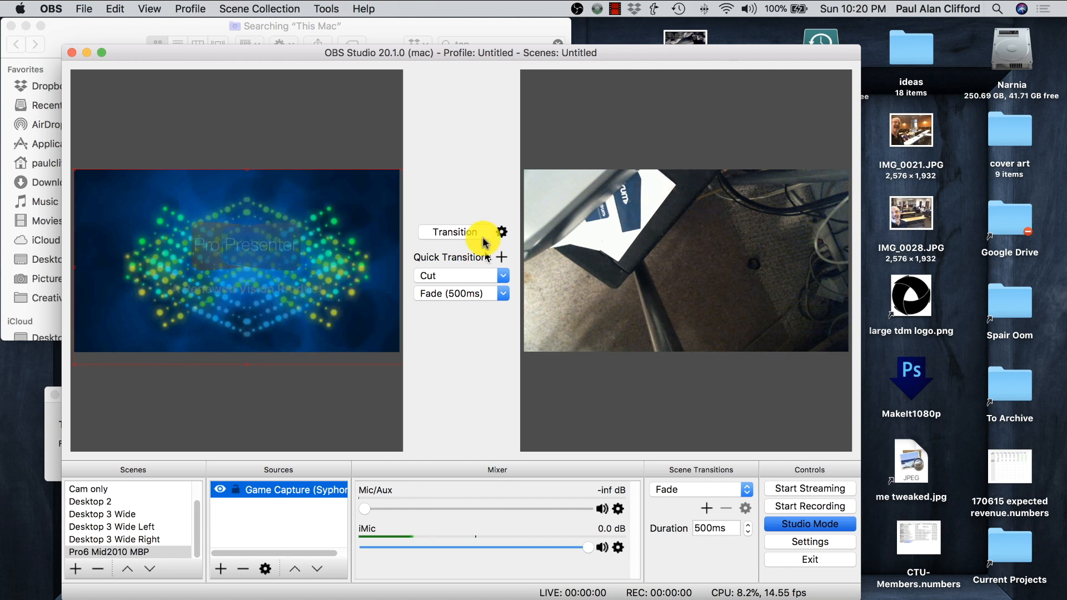
pyautogui.click(501, 275)
pyautogui.click(501, 275)
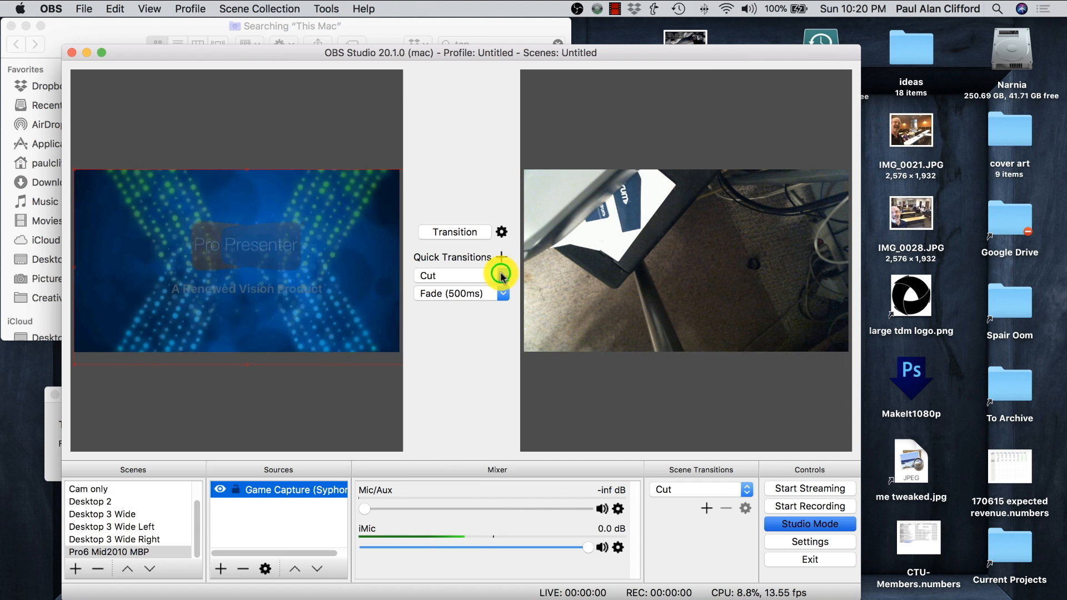
pyautogui.click(502, 273)
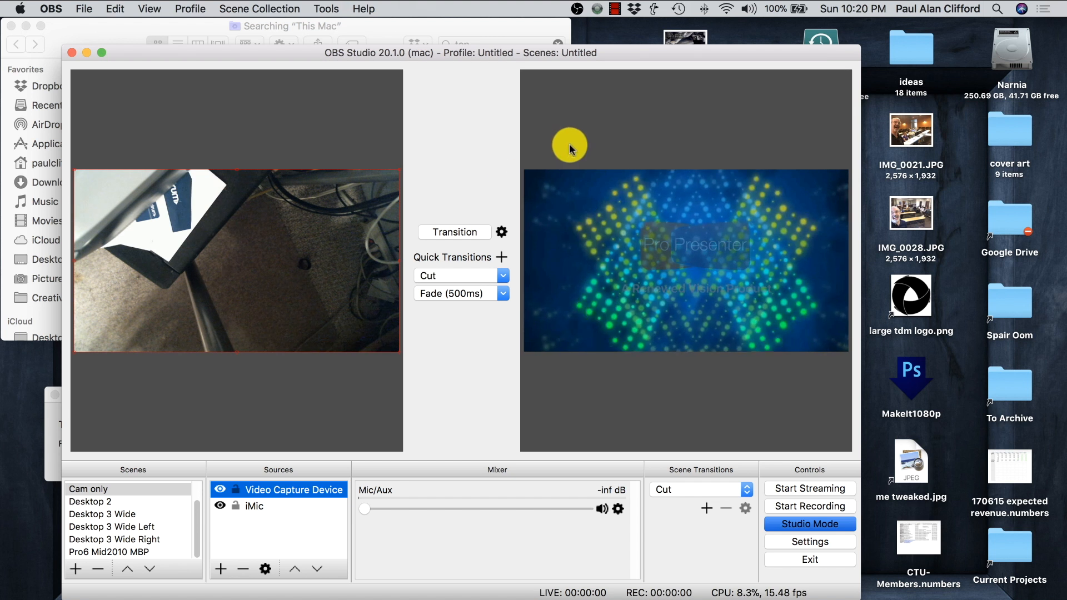
# Bring TCPSyphonClient in front of OBS Studio, move its window higher up, and select the available network server as its TCPSyphon Server
pyautogui.click(47, 438)
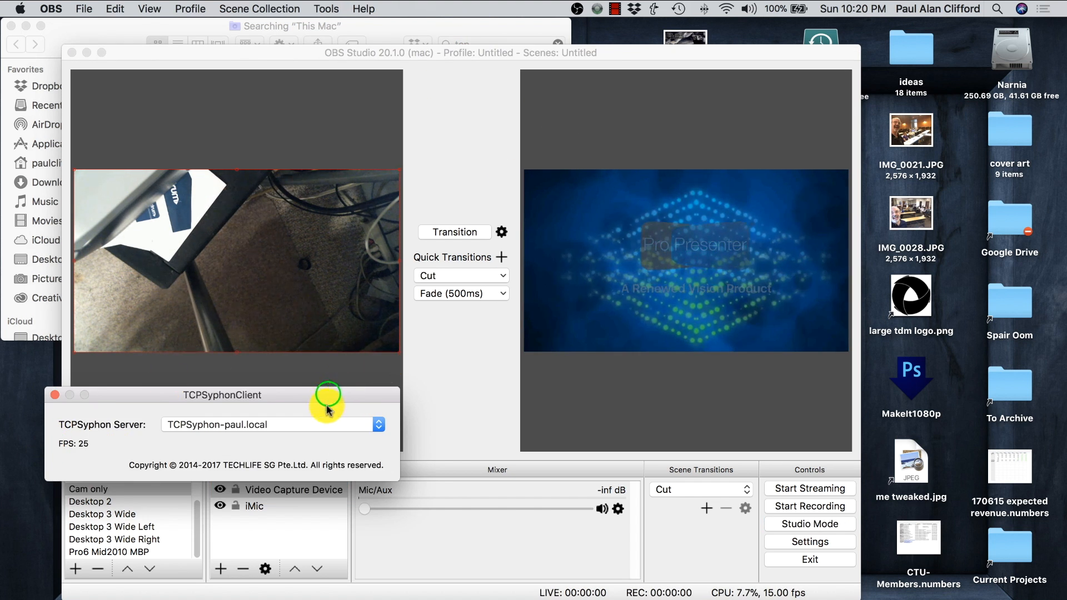
pyautogui.moveTo(329, 395); pyautogui.dragTo(519, 158)
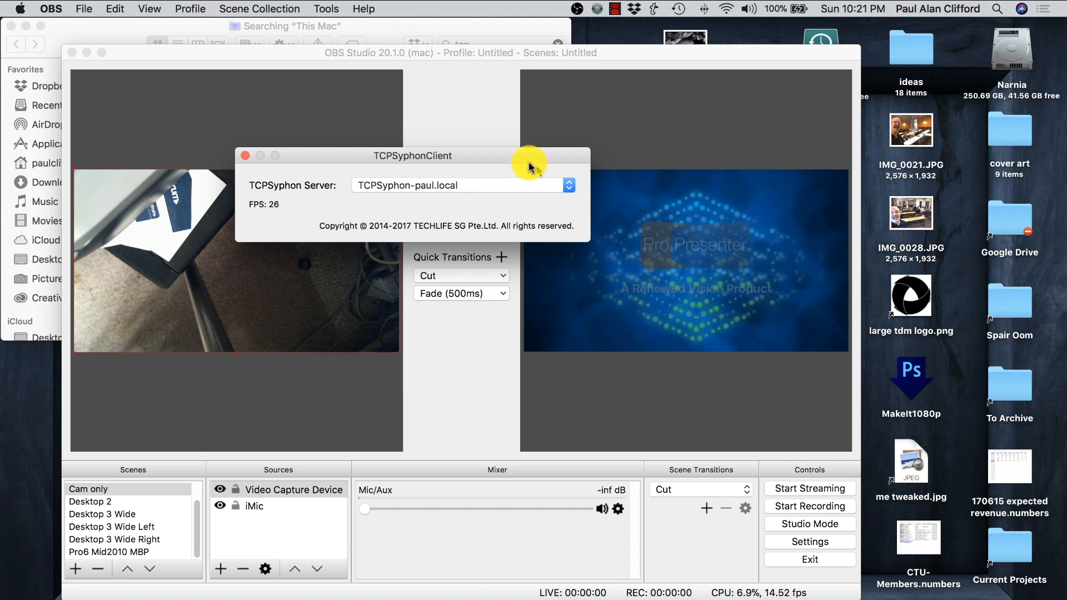
pyautogui.click(570, 185)
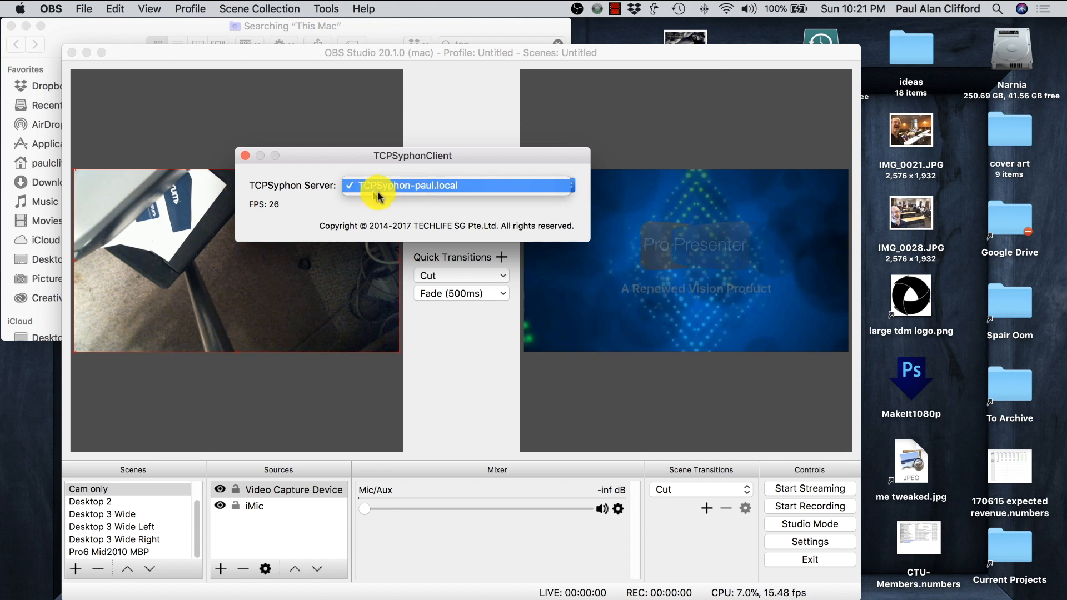
pyautogui.click(400, 189)
pyautogui.click(486, 162)
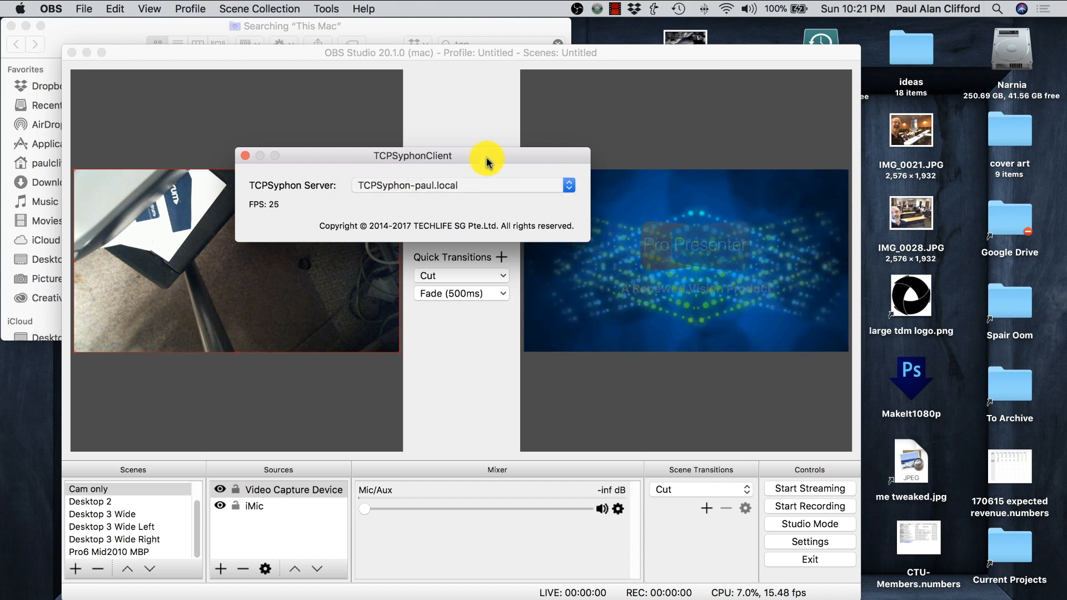
# Launch TCPSyphonServer from Finder's search results, allow its incoming network connections, and place its window over the Finder window
pyautogui.click(349, 28)
pyautogui.click(271, 234)
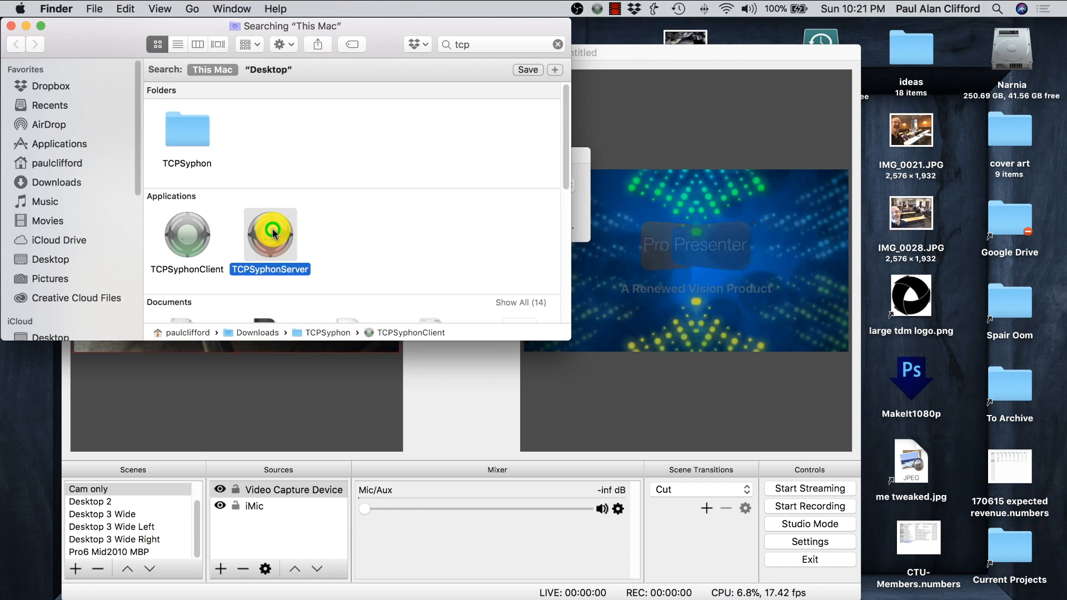
pyautogui.doubleClick(272, 233)
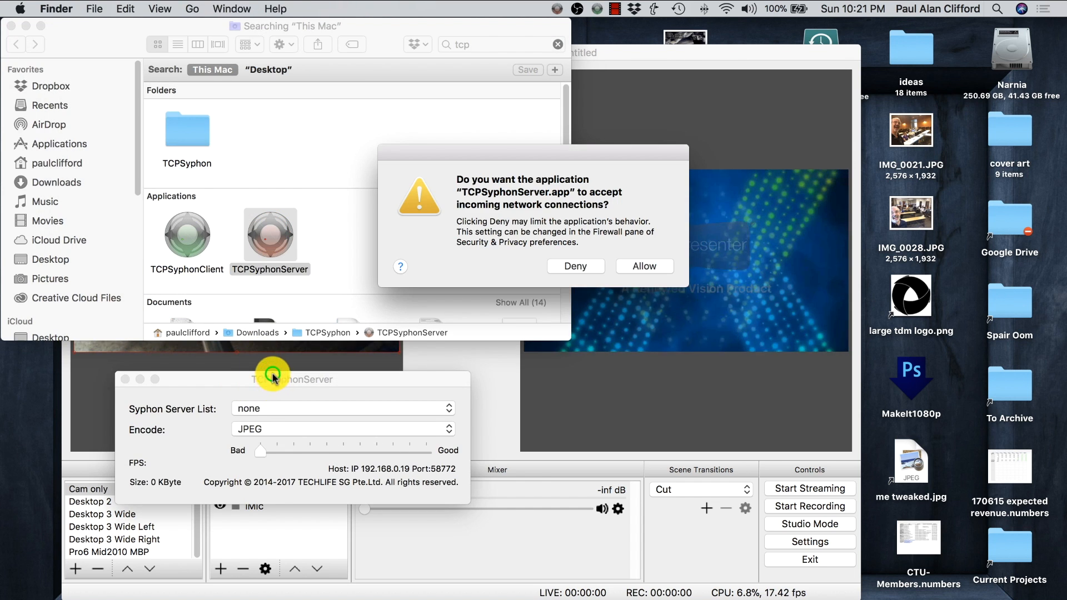
pyautogui.click(645, 267)
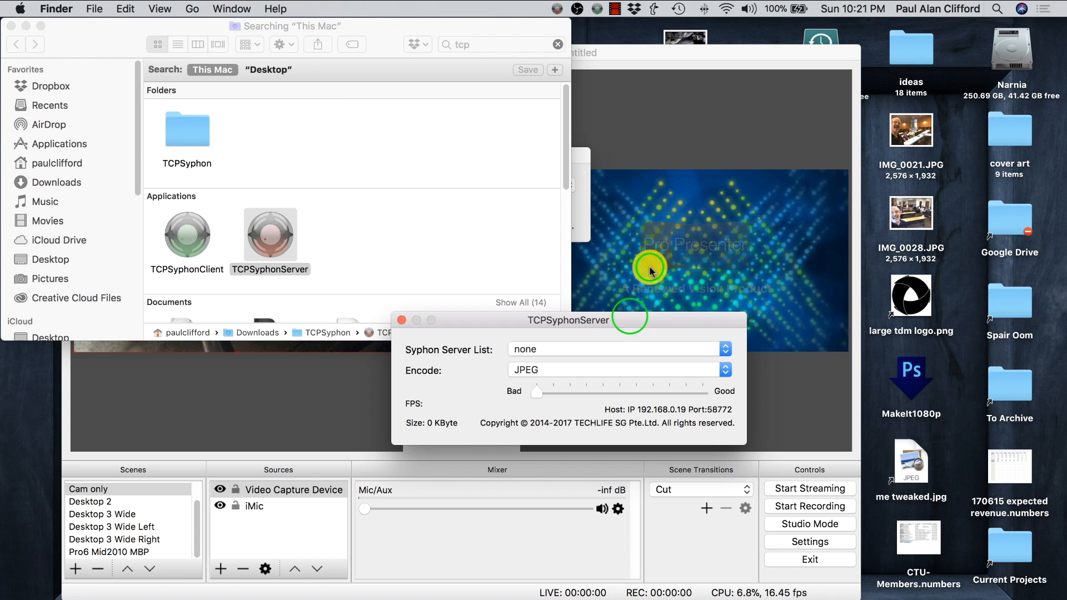
pyautogui.moveTo(632, 324); pyautogui.dragTo(473, 190)
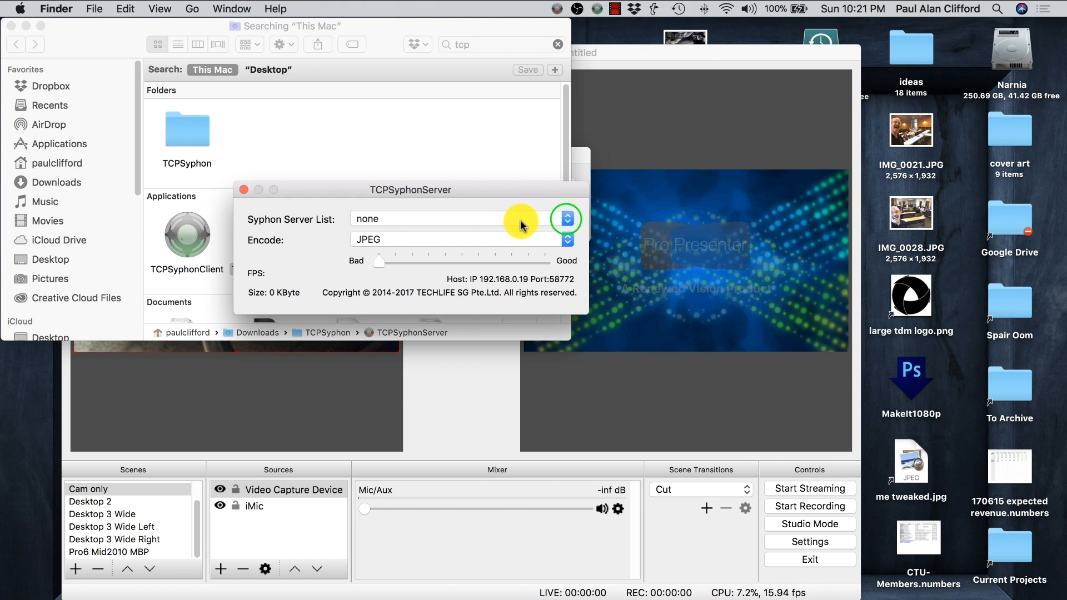
# Examine the choices available in TCPSyphonServer's Syphon Server List and Encode settings
pyautogui.click(566, 221)
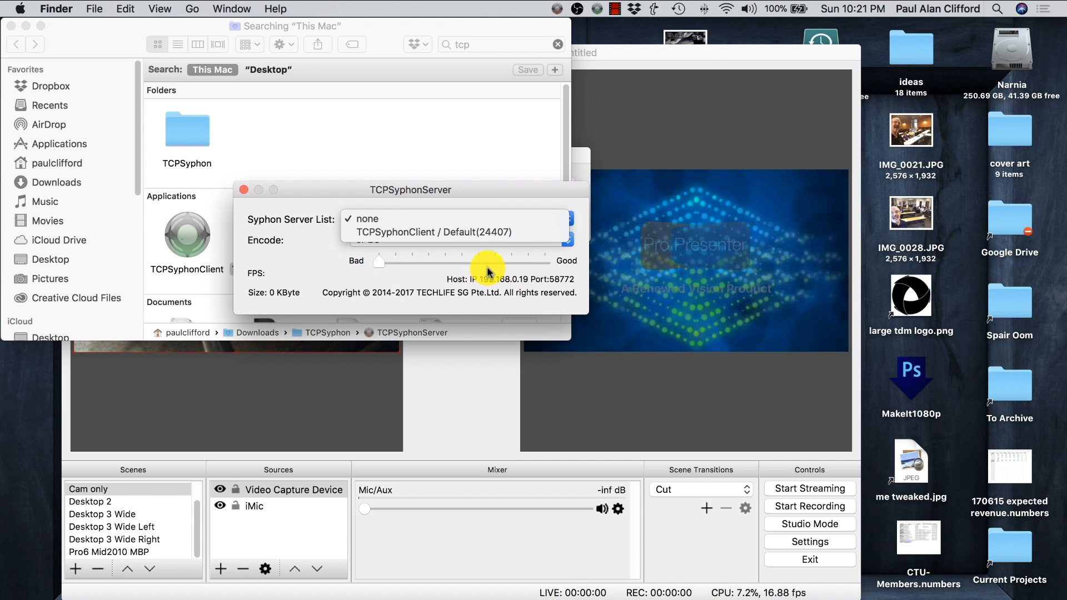
pyautogui.click(328, 181)
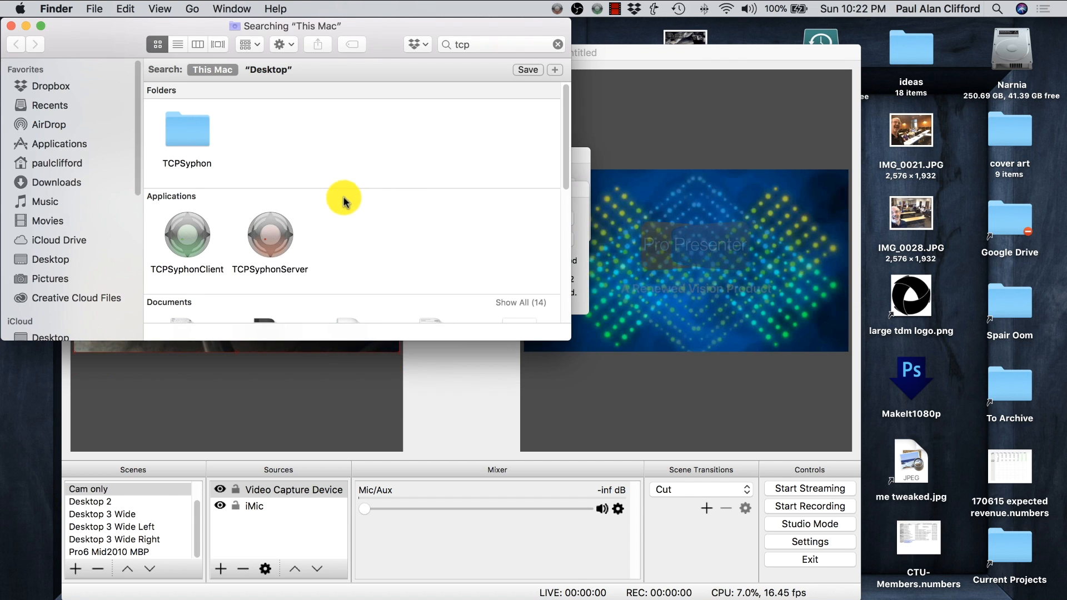
pyautogui.click(581, 191)
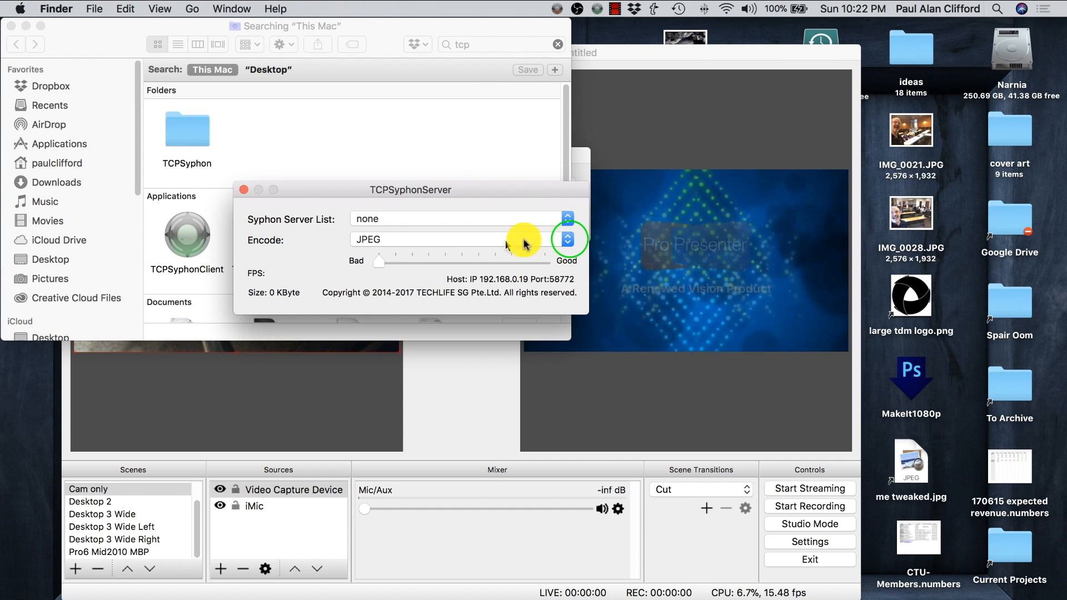
pyautogui.click(567, 240)
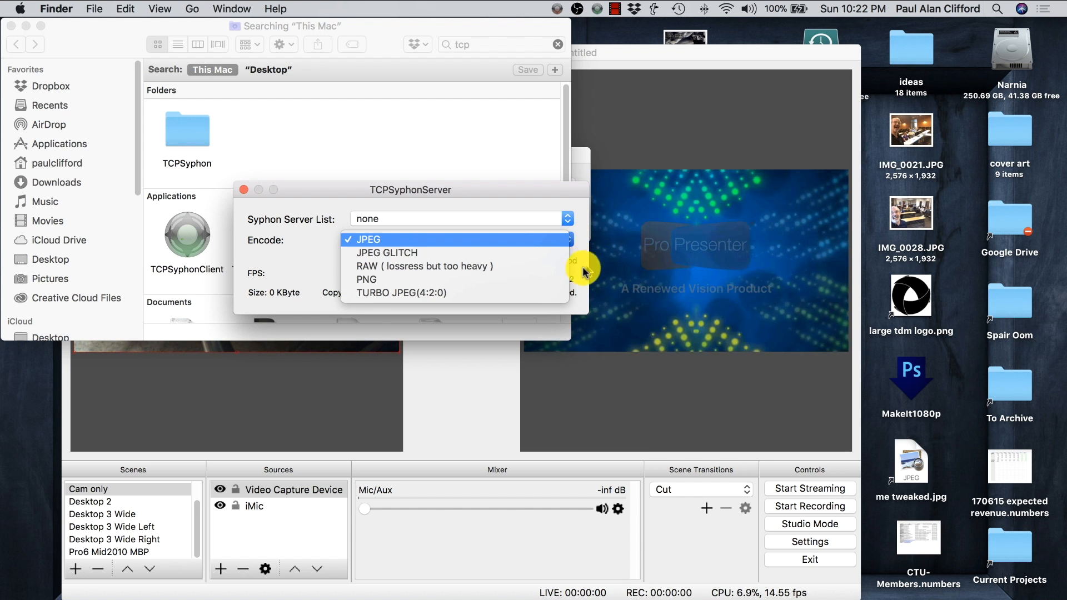
pyautogui.click(569, 189)
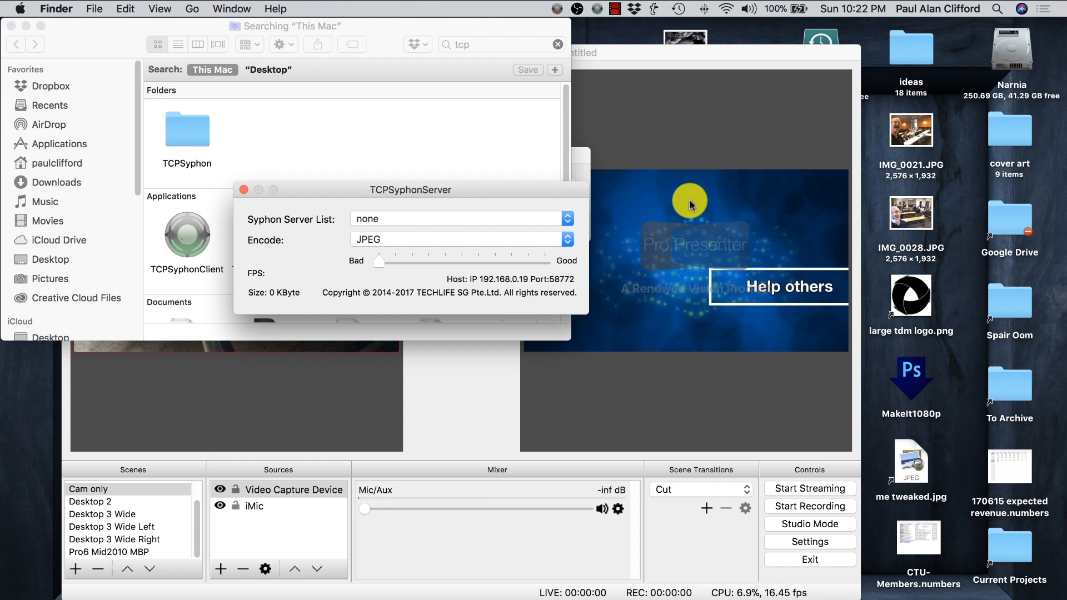
# Bring OBS Studio in front of the TCPSyphonServer and Finder windows and move its window up and to the right
pyautogui.click(731, 49)
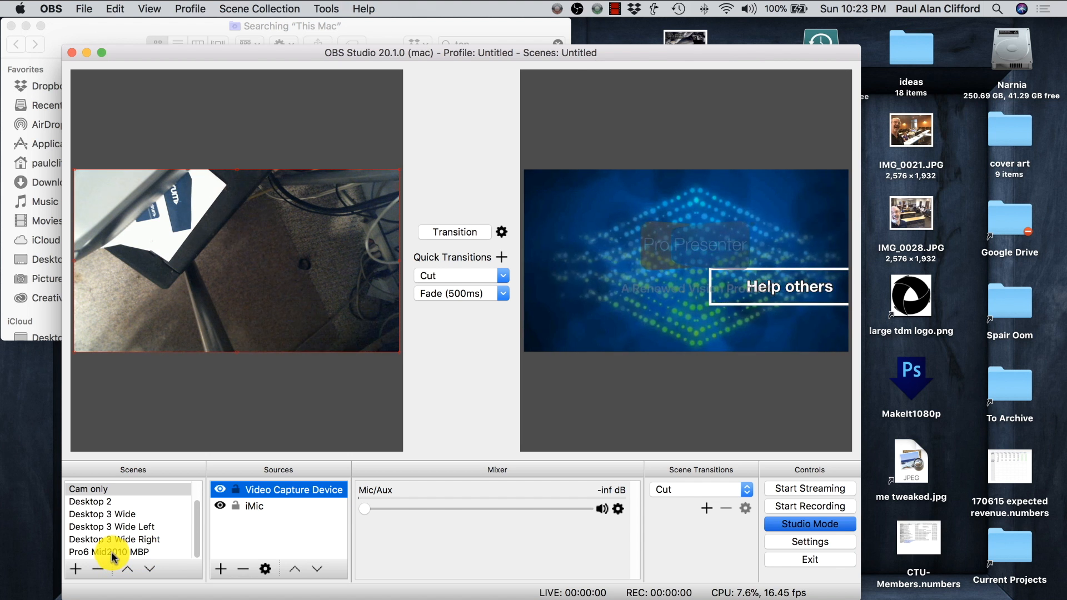
pyautogui.click(460, 54)
pyautogui.moveTo(461, 54); pyautogui.dragTo(517, 31)
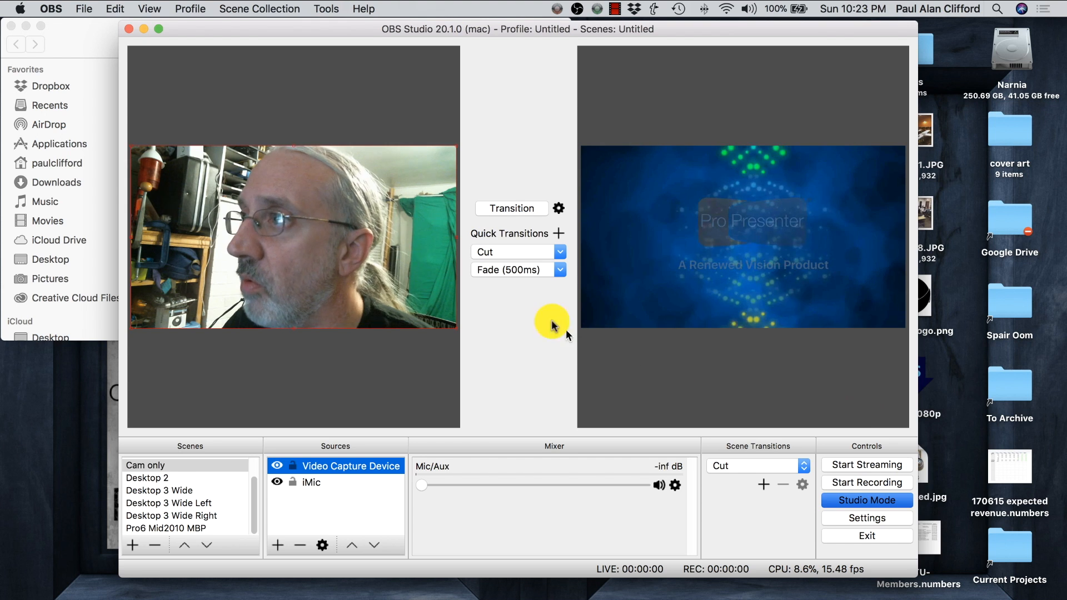
# Swap the live output back and forth between Cam only and Pro6 Mid2010 MBP with Cut and Fade (500ms), ending on Pro6 Mid2010 MBP
pyautogui.click(511, 208)
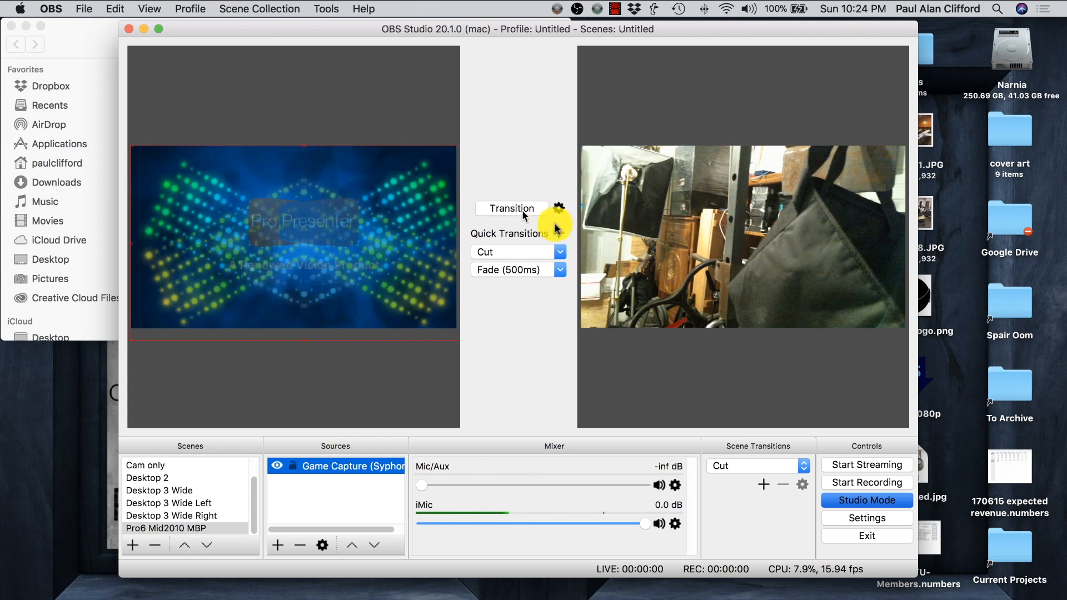
pyautogui.click(500, 222)
pyautogui.click(502, 210)
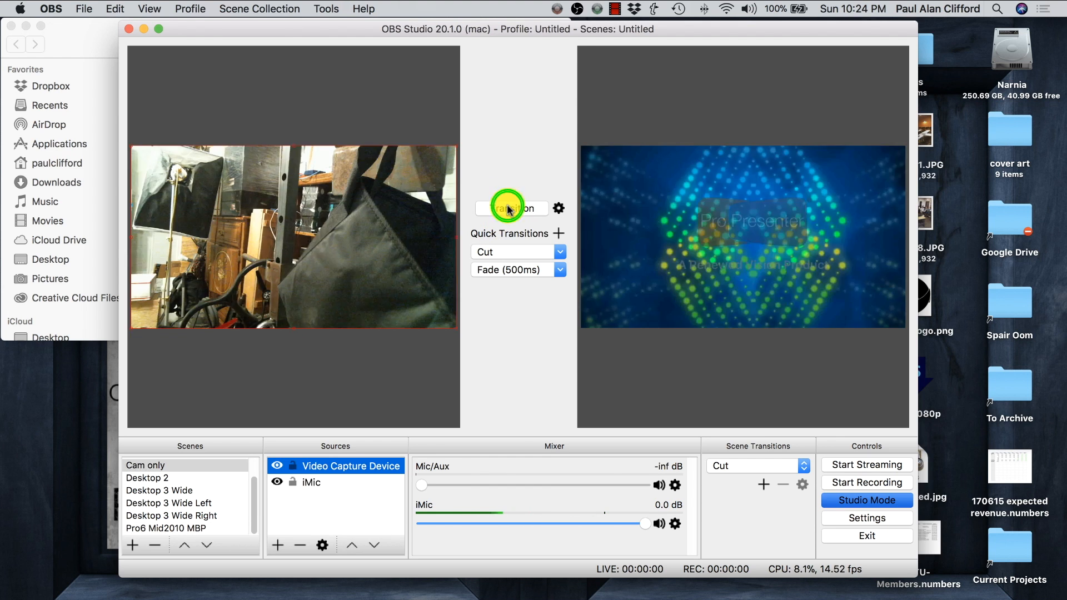
pyautogui.click(520, 269)
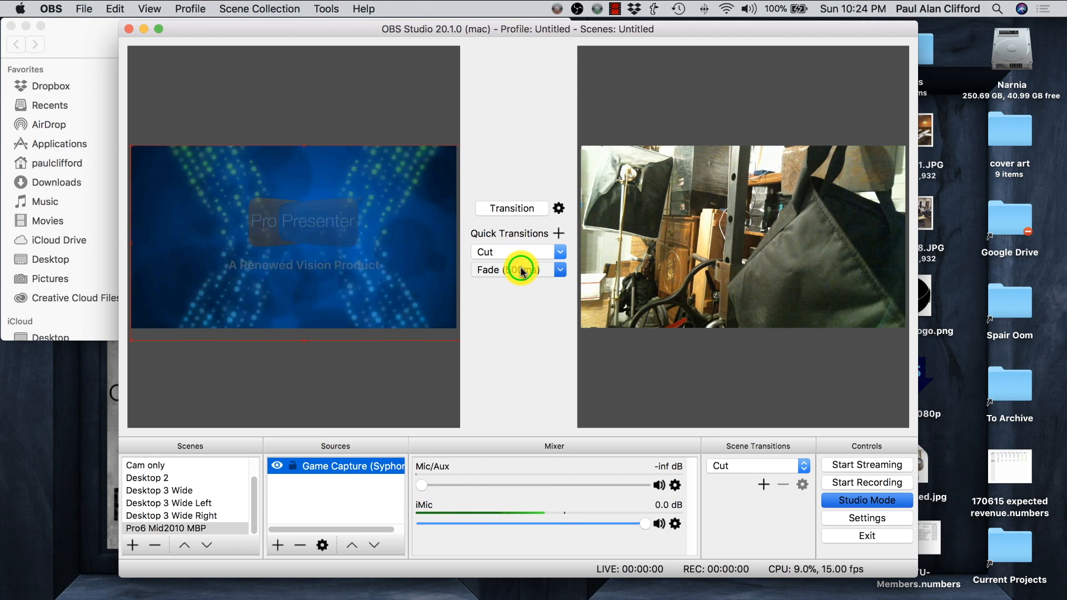
pyautogui.click(519, 270)
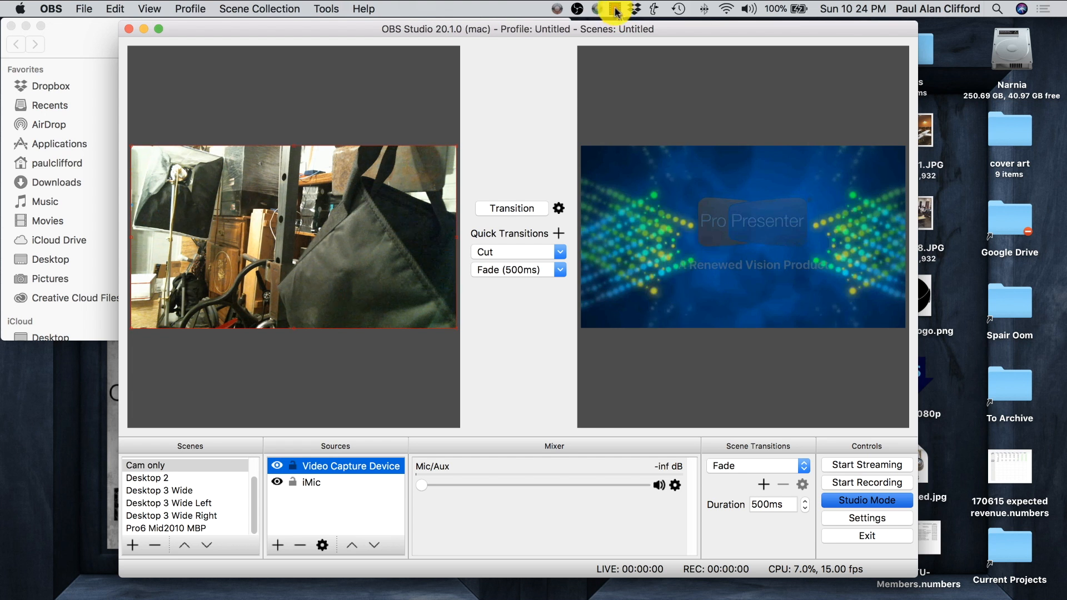
# Examine the Syphon Server List choices and other options that TCPSyphonServer and TCPSyphonClient offer while running in the background, then return to OBS Studio
pyautogui.click(553, 9)
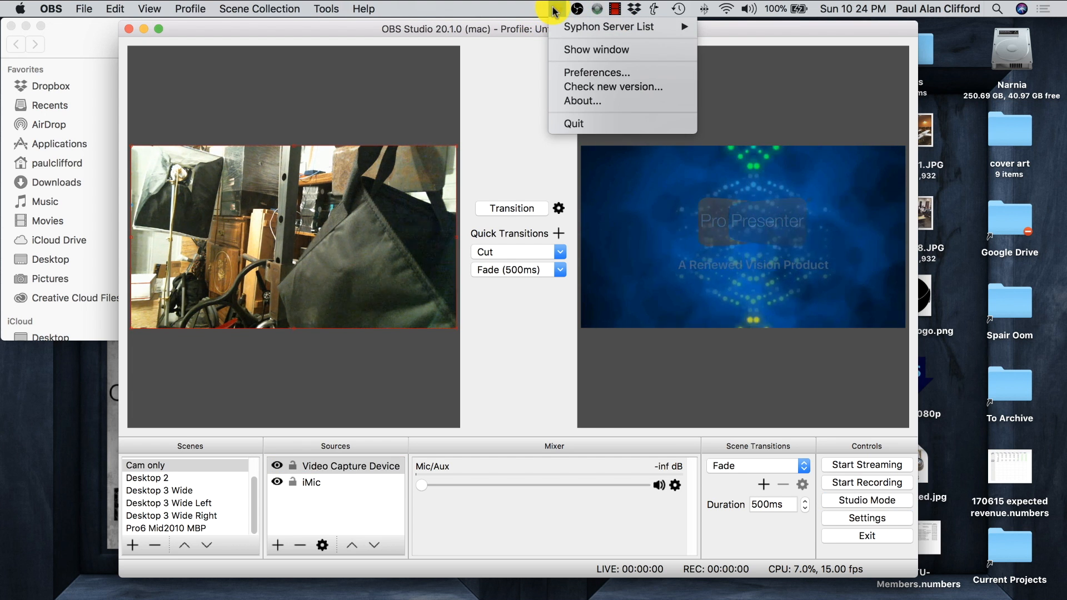
pyautogui.moveTo(568, 29)
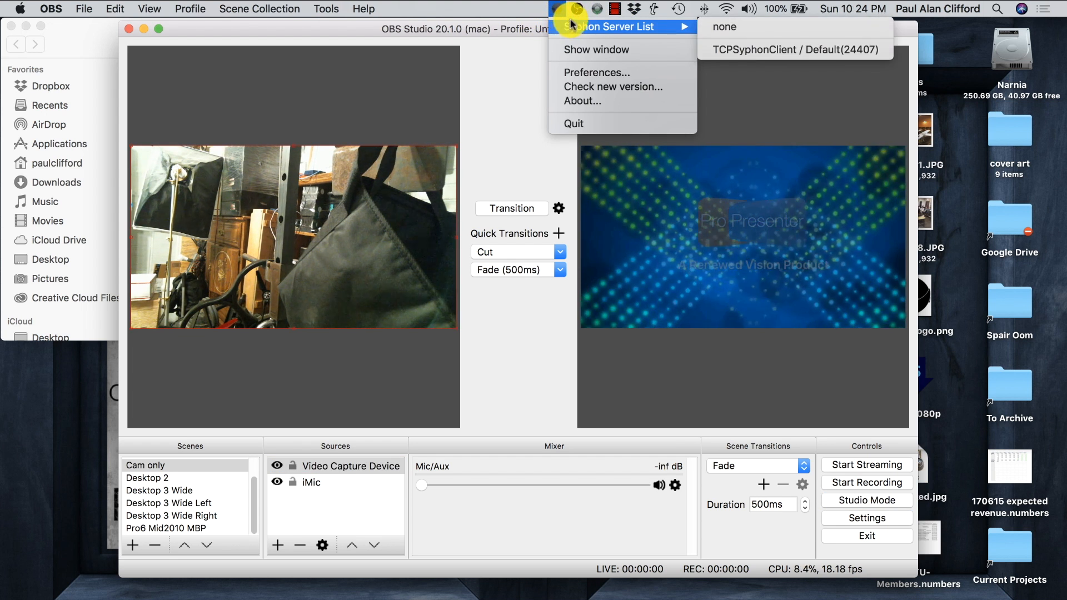
pyautogui.click(600, 10)
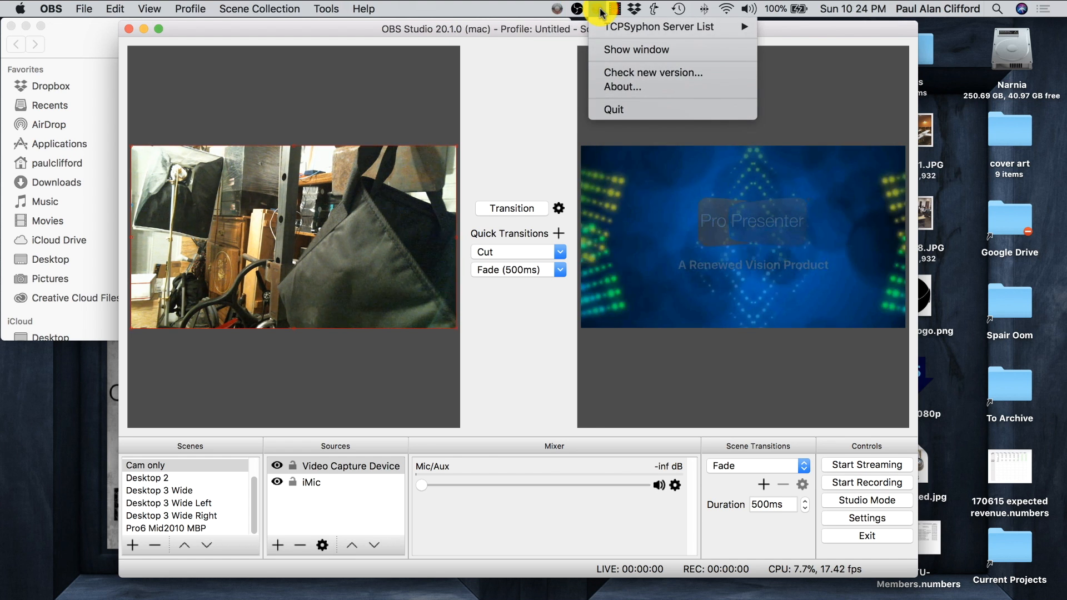
pyautogui.moveTo(611, 31)
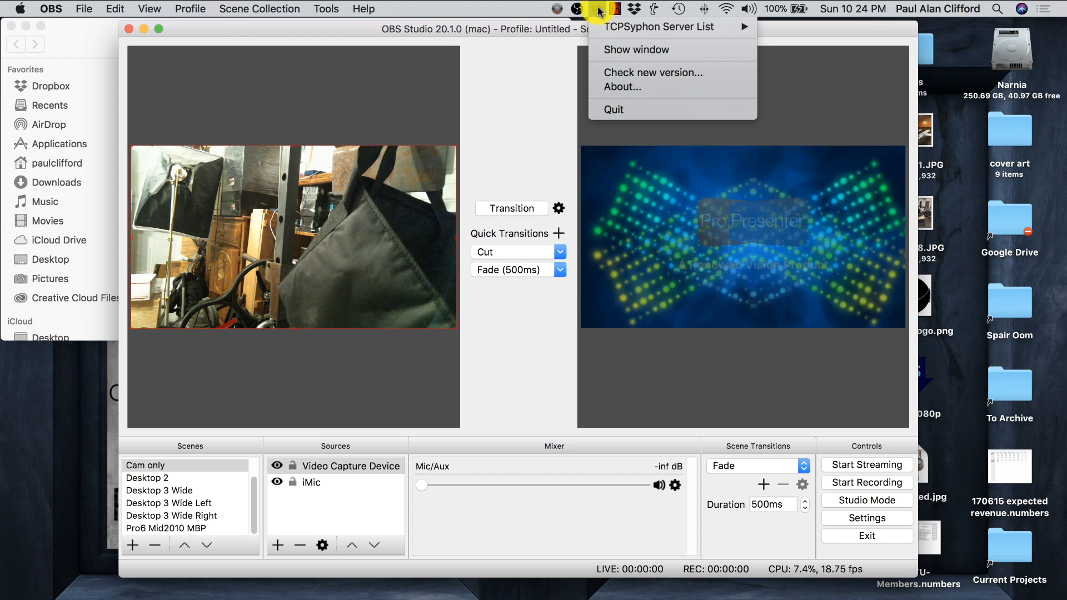
pyautogui.click(548, 29)
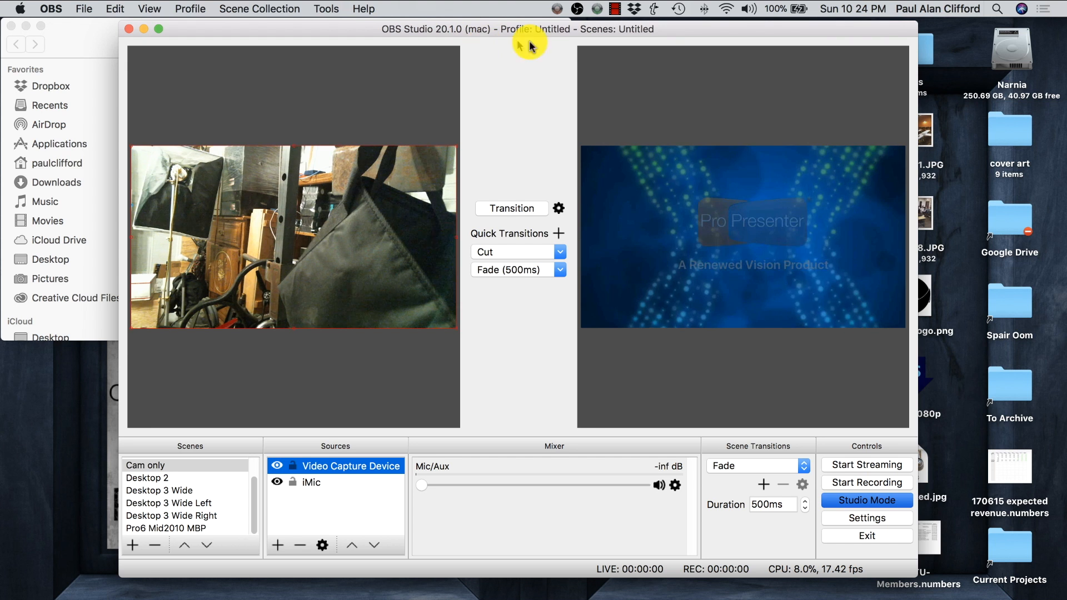